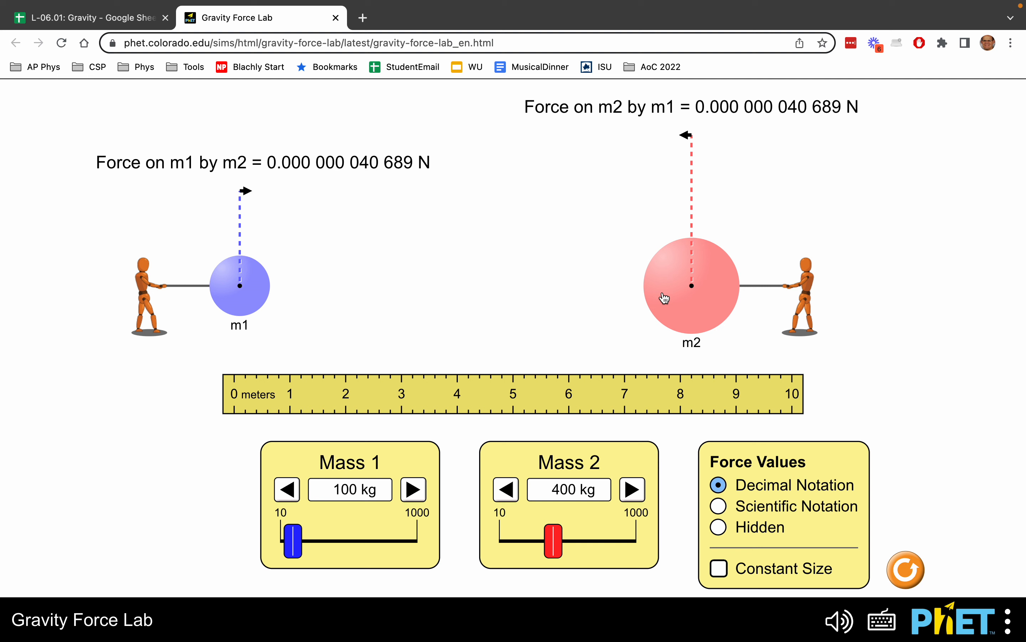
Step: Set Mass 1 to 18 kg and Mass 2 to 200 kg
drag(301, 548, 272, 542)
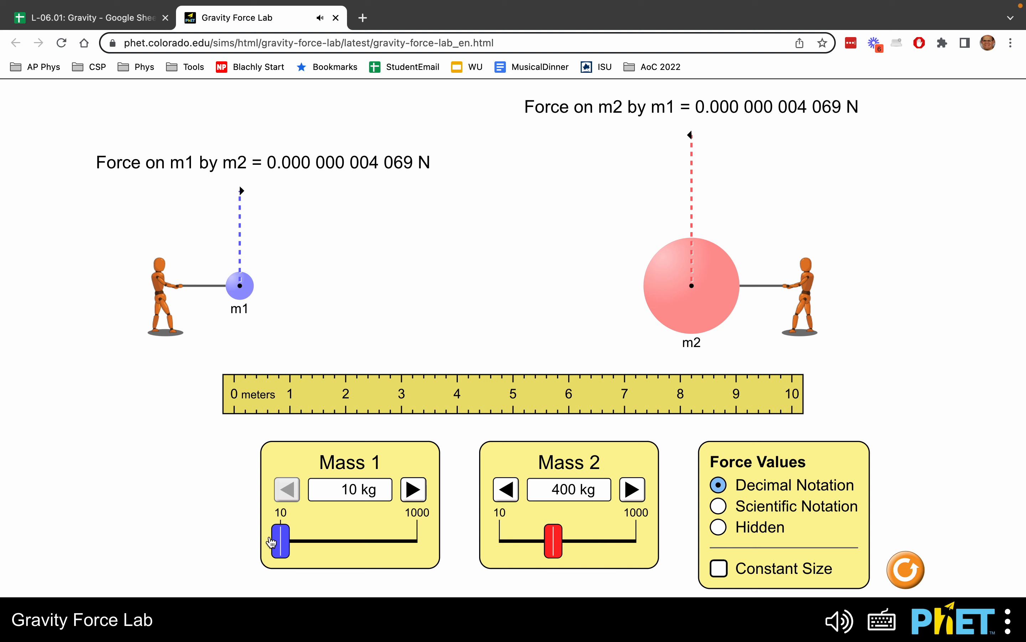
click(414, 490)
click(418, 491)
click(418, 491)
click(418, 492)
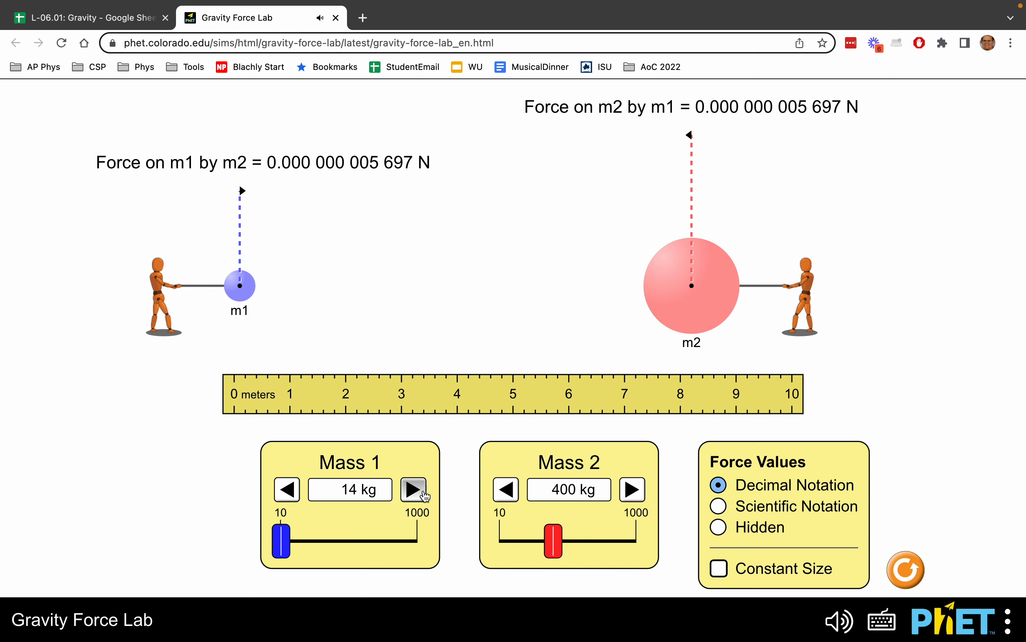
click(414, 490)
click(414, 490)
click(413, 489)
click(413, 489)
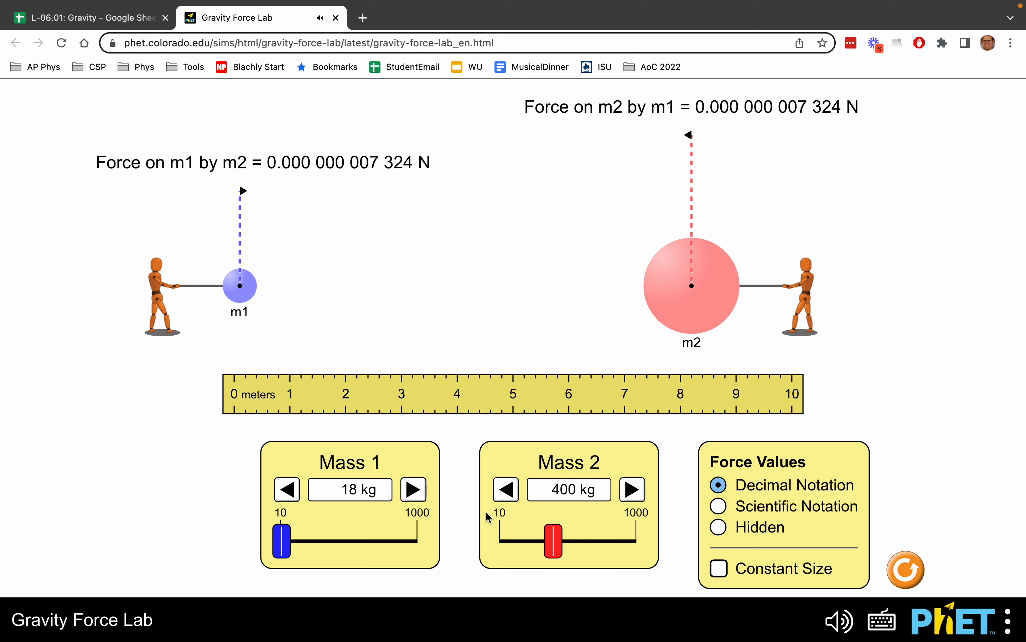
drag(555, 549, 526, 549)
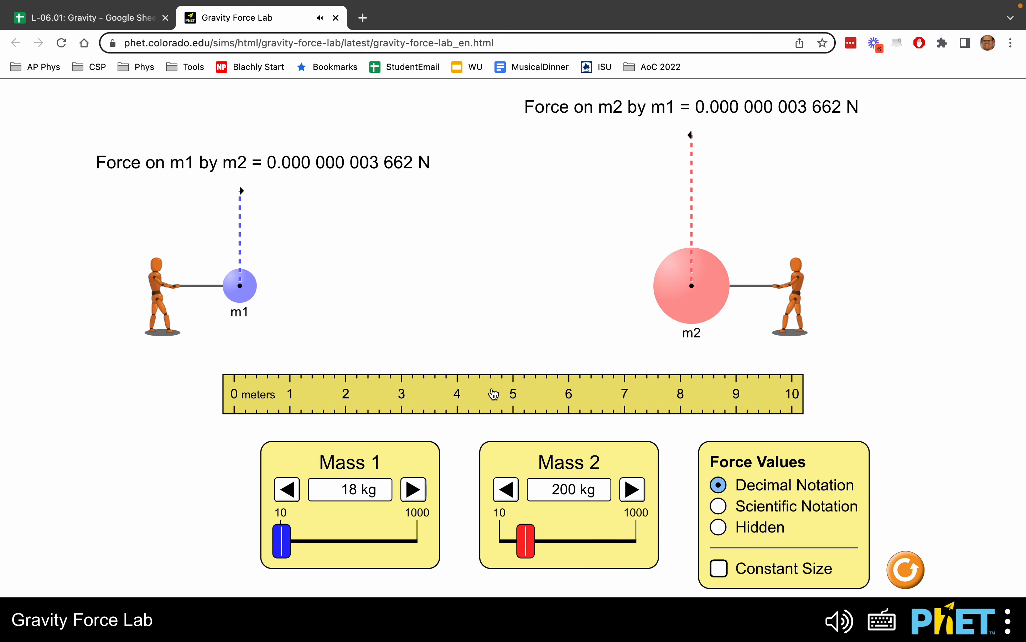
Step: Place the masses about 3.4 m apart with the ruler's zero at m1's center, and show the force values in scientific notation
drag(479, 394, 484, 308)
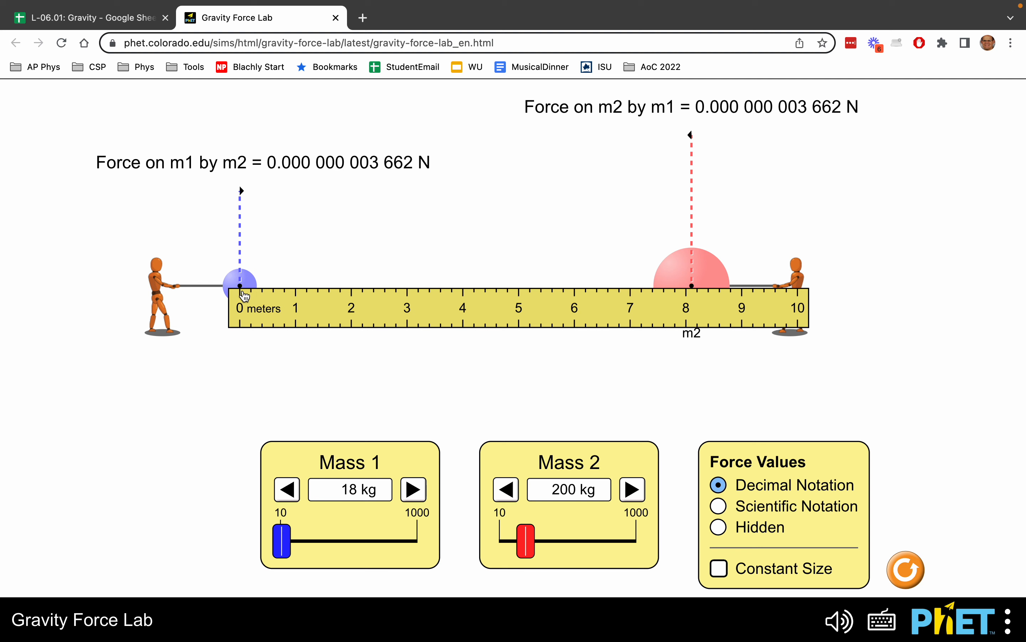
drag(681, 276, 522, 270)
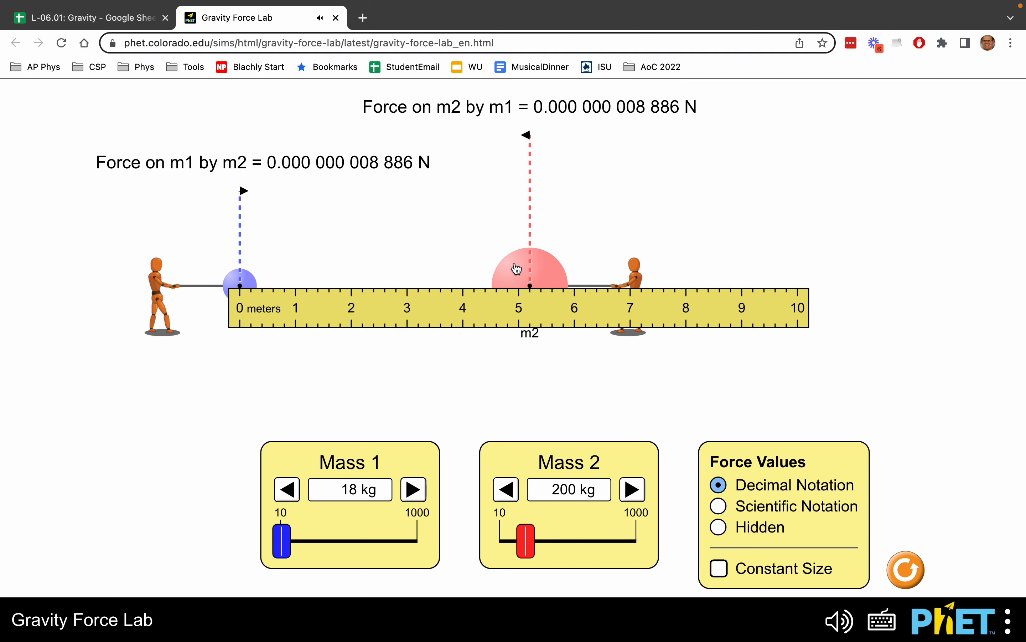
drag(428, 312, 364, 331)
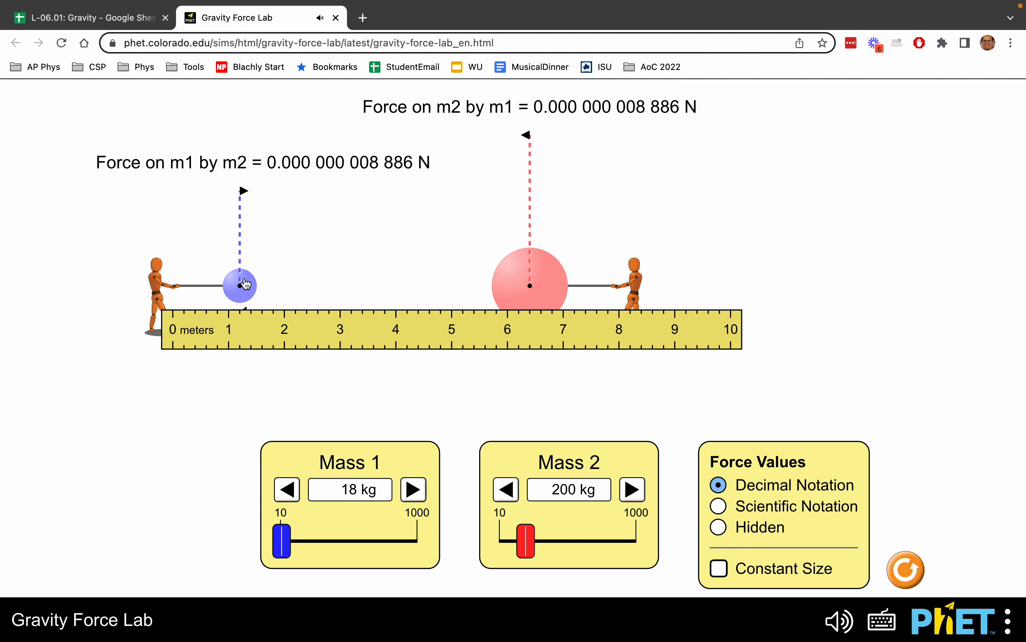
drag(245, 284, 349, 297)
drag(369, 337, 530, 319)
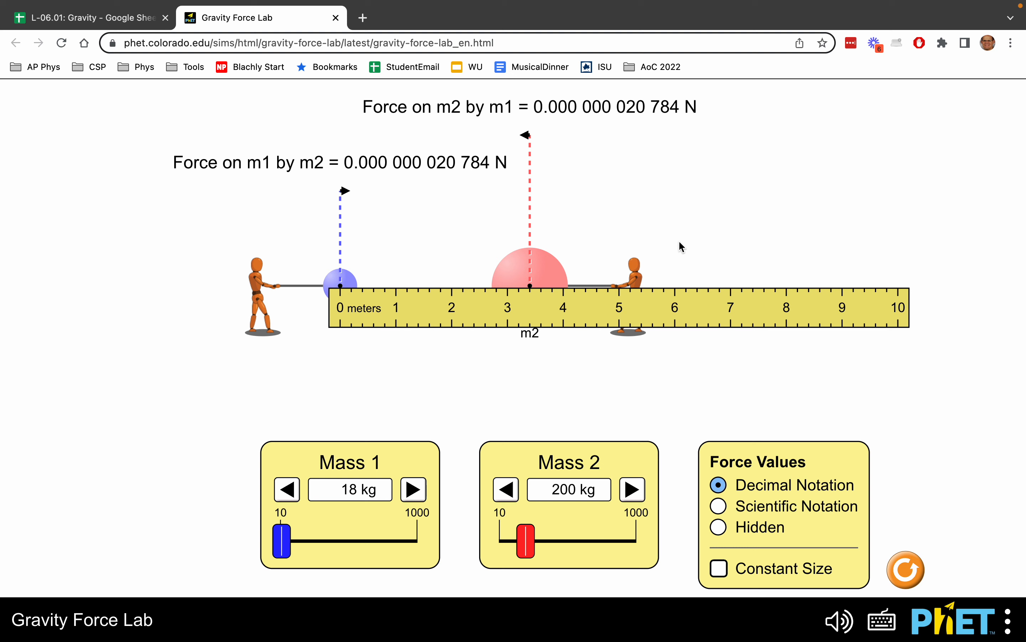
click(718, 507)
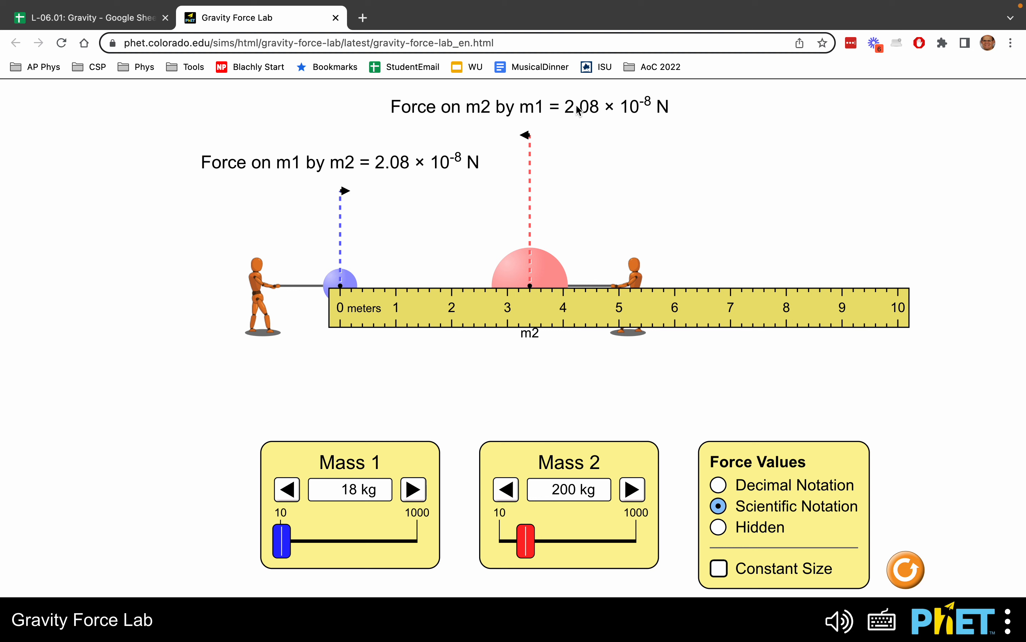
Step: Switch to the L-06.01: Gravity spreadsheet and set the birth-month number in F2 to 7
click(98, 20)
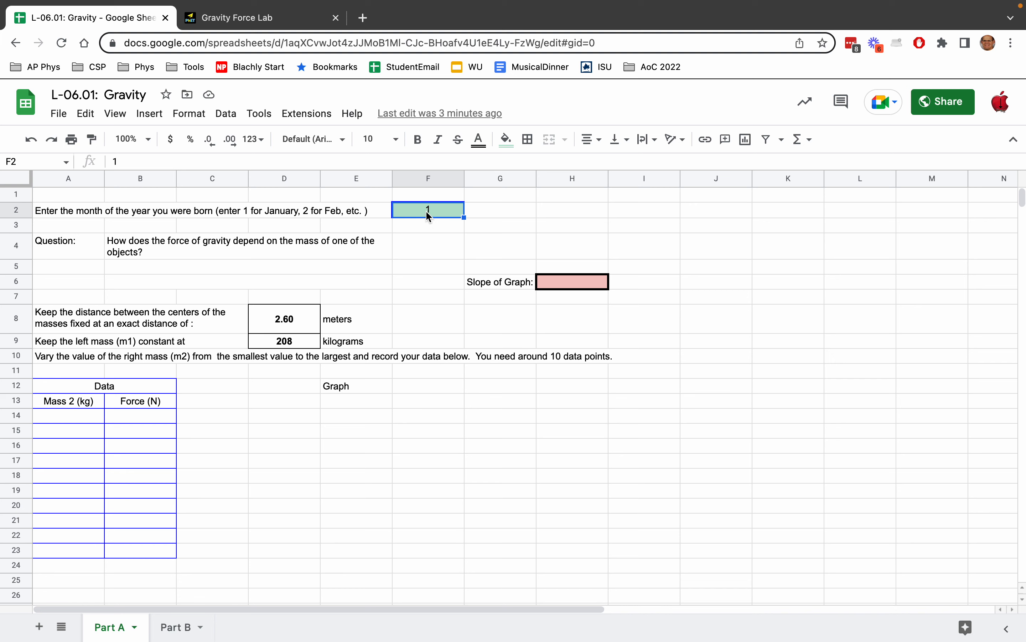
text(7)
key(Return)
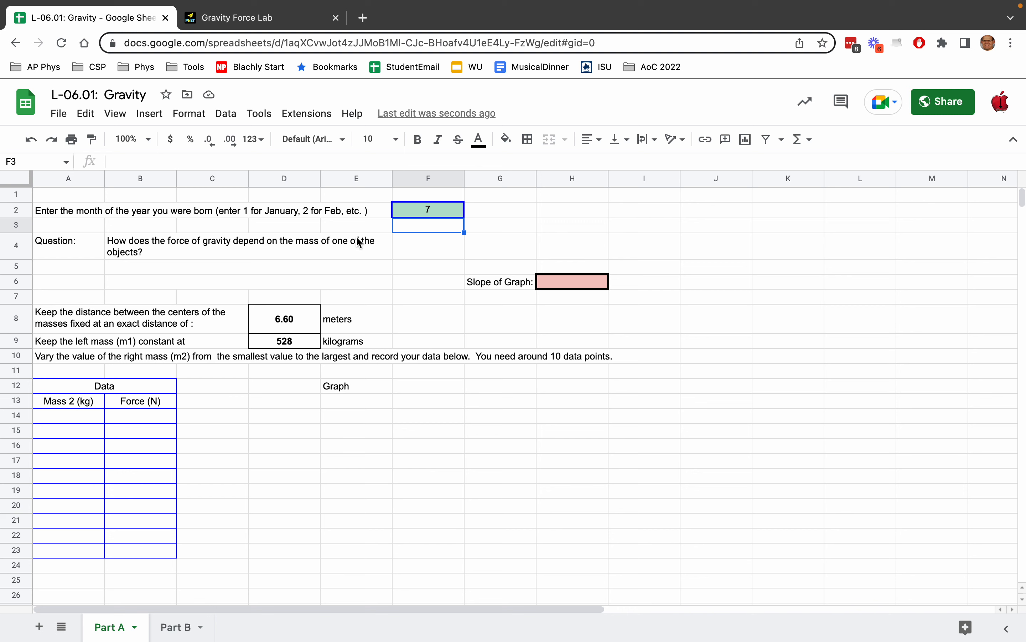
click(415, 205)
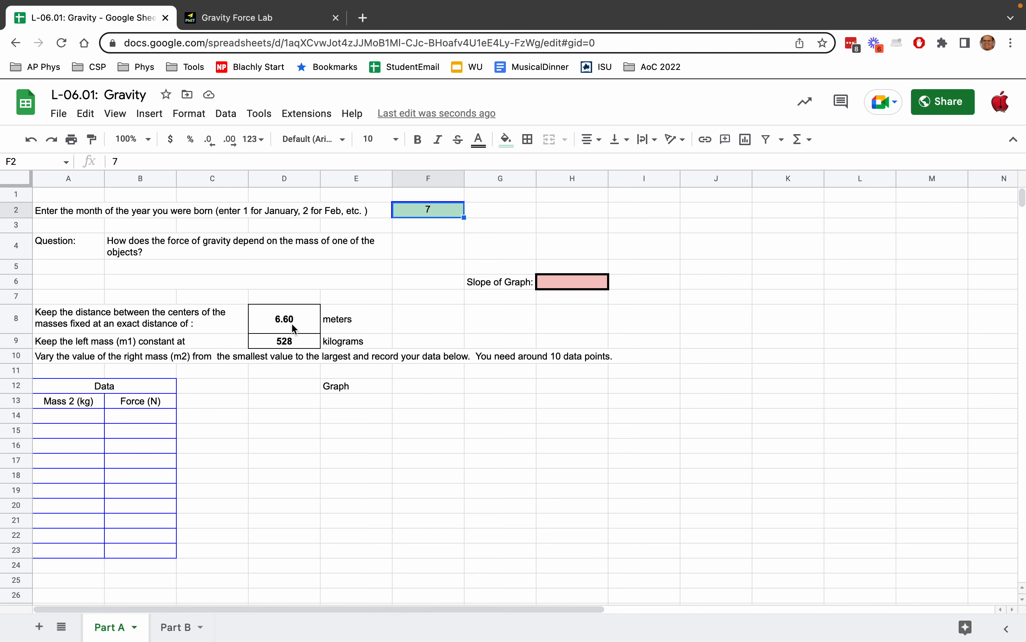
Step: Switch to Gravity Force Lab and set the centers of m1 and m2 6.6 m apart, with the ruler's zero at m1's center
click(245, 19)
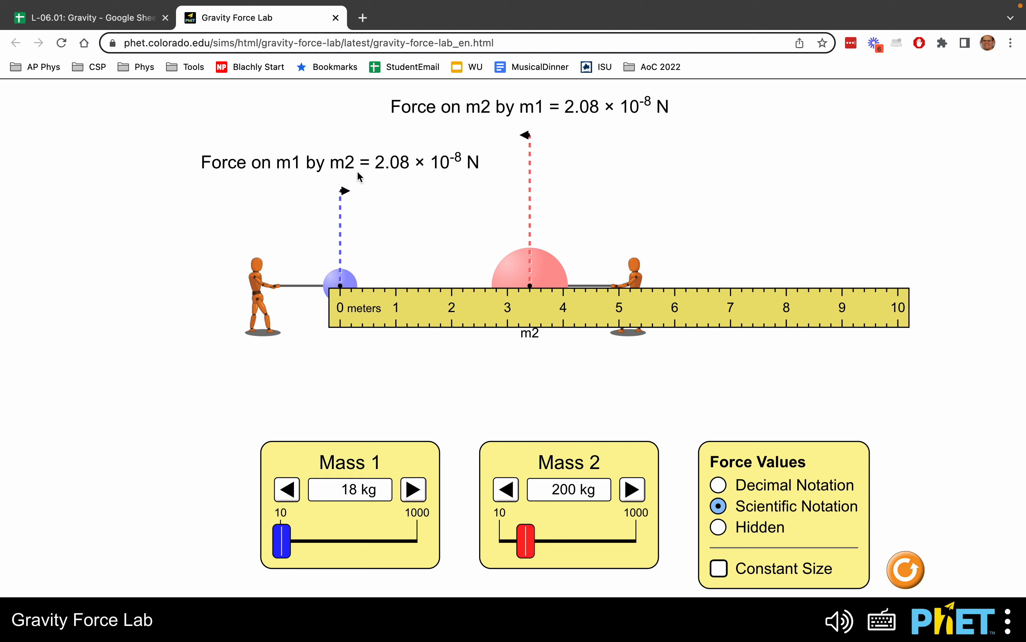
drag(335, 282, 245, 281)
drag(435, 301, 352, 308)
drag(540, 272, 628, 273)
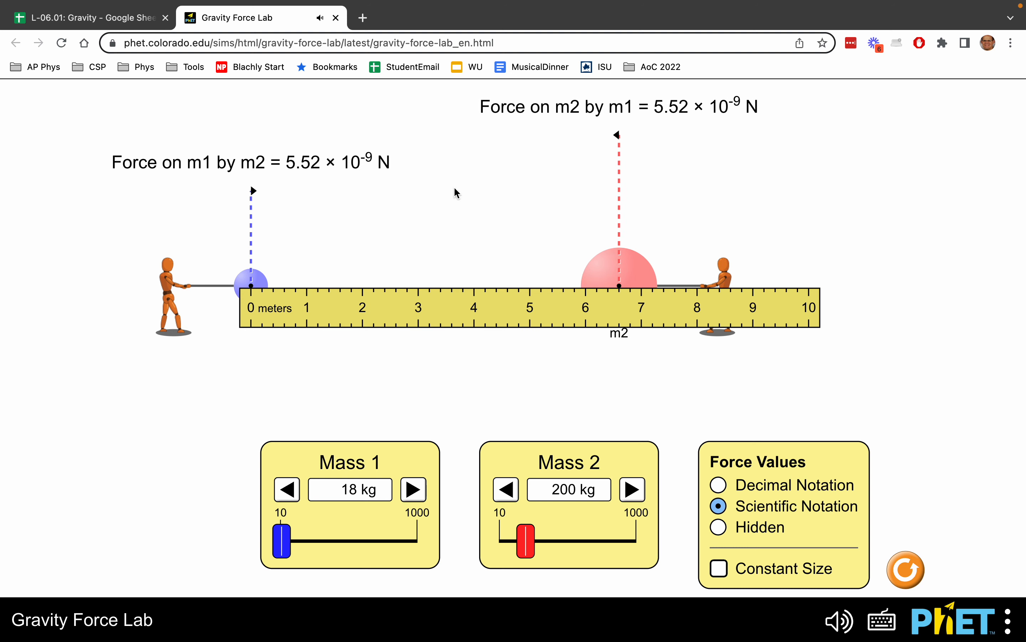
Step: Return to the L-06.01: Gravity spreadsheet and check the required constant value of the left mass in D9
click(120, 25)
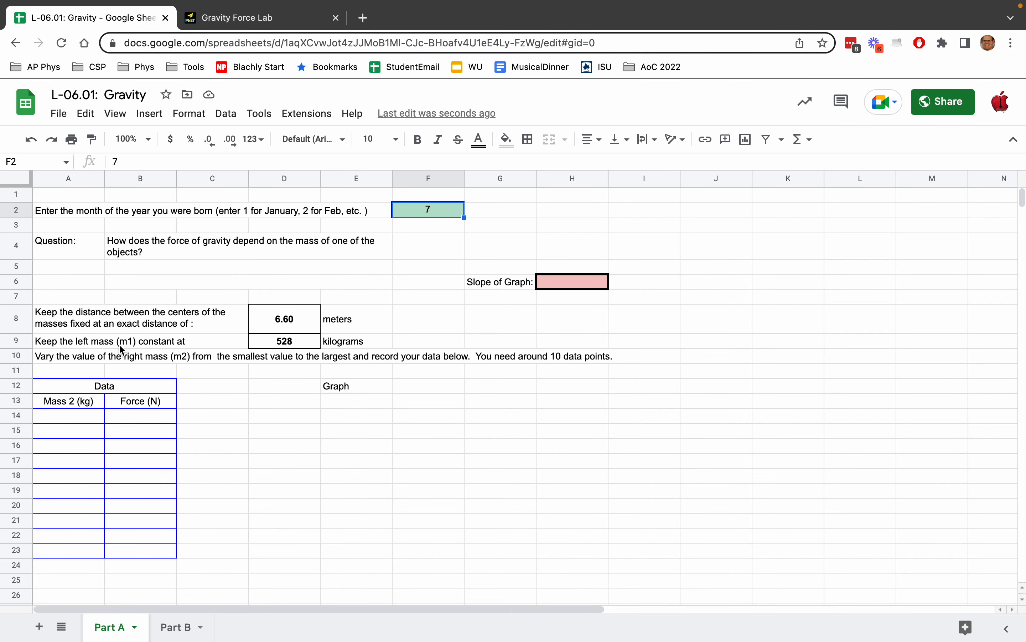
click(286, 346)
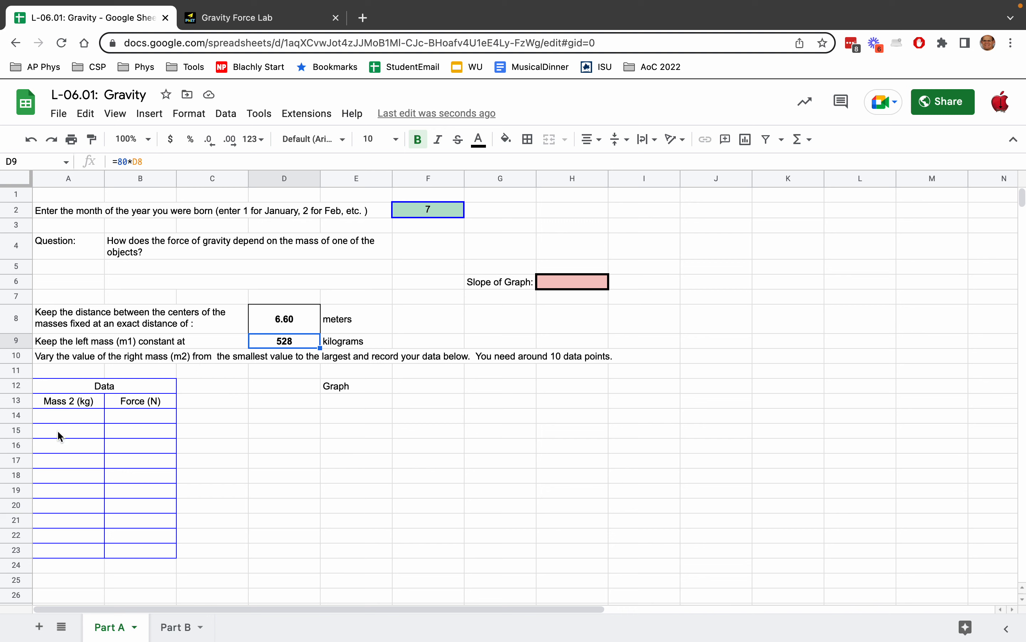
Step: Try entering 2.08E-08 as the first force value in B14, and clear the cell again
click(138, 421)
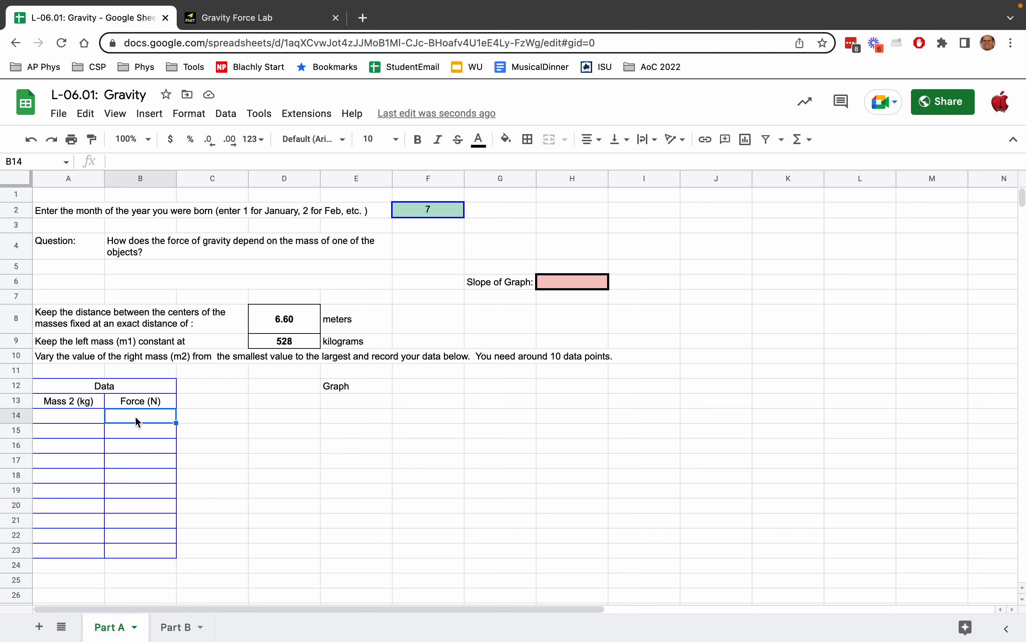
text(2.08)
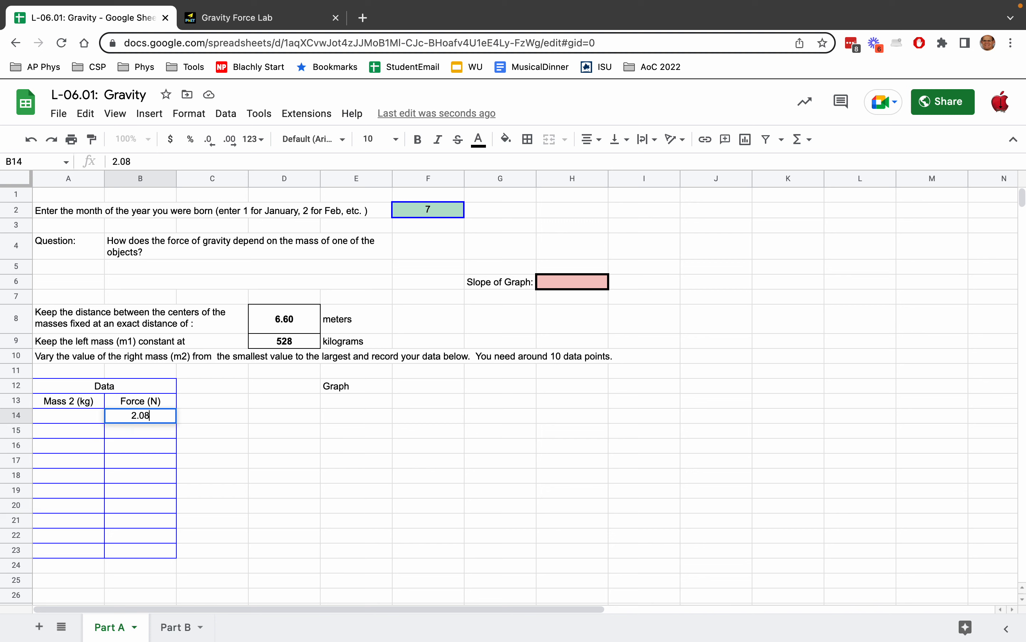
text(E)
text(-08)
key(Return)
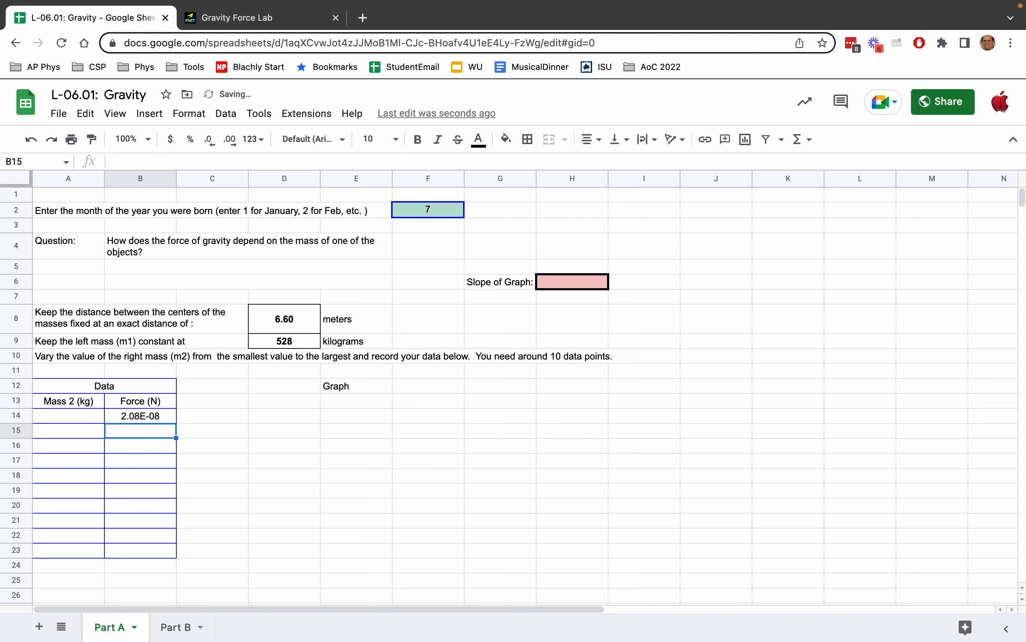
click(133, 414)
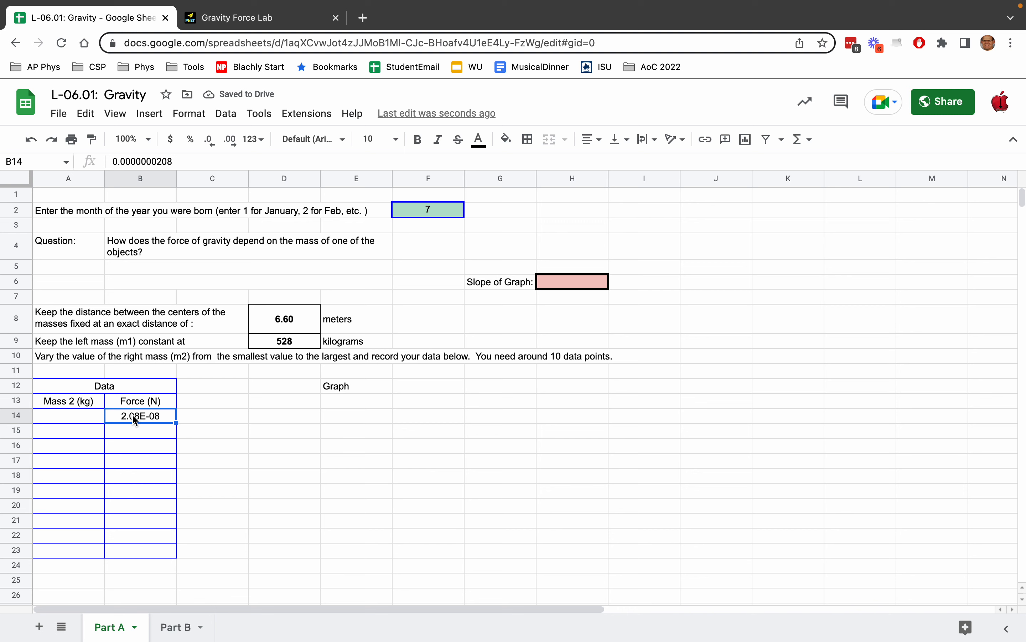
key(BackSpace)
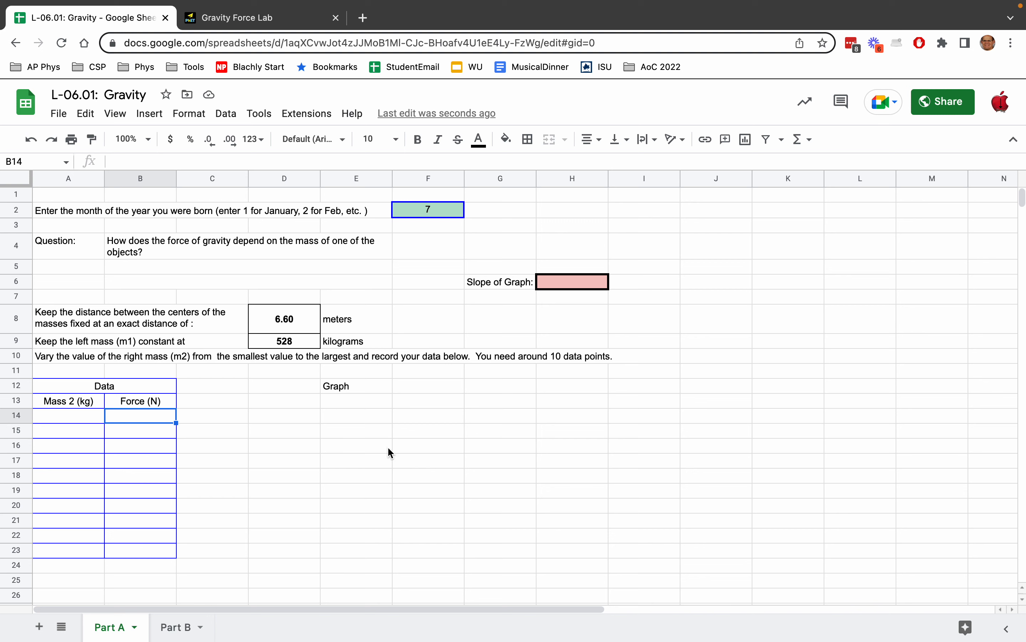
Step: Review the Part B sheet's instructions and go back to the slope cell H6 on the Part A sheet
click(177, 628)
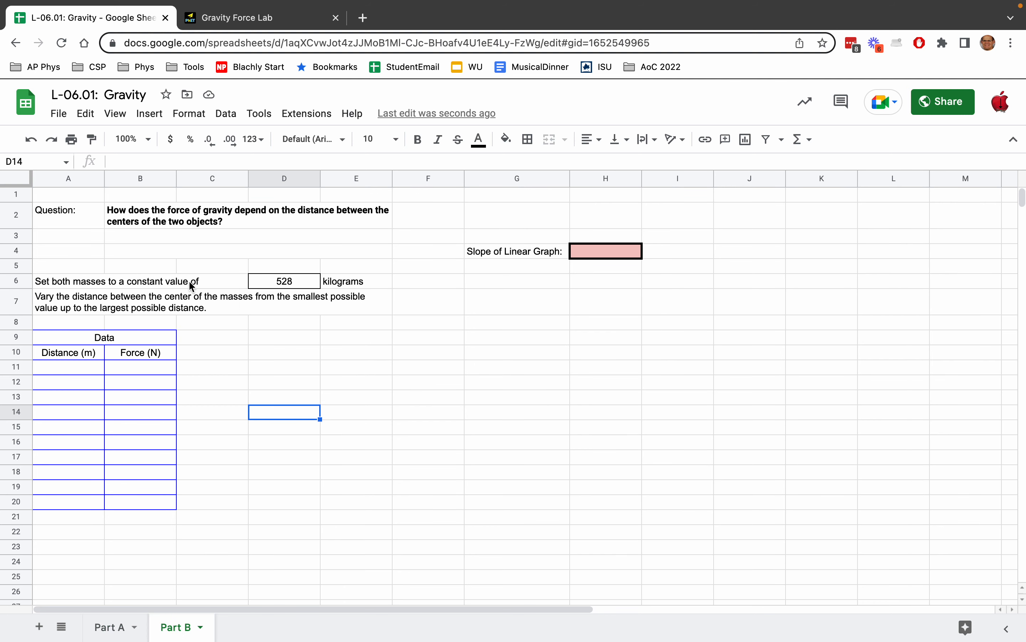
click(108, 627)
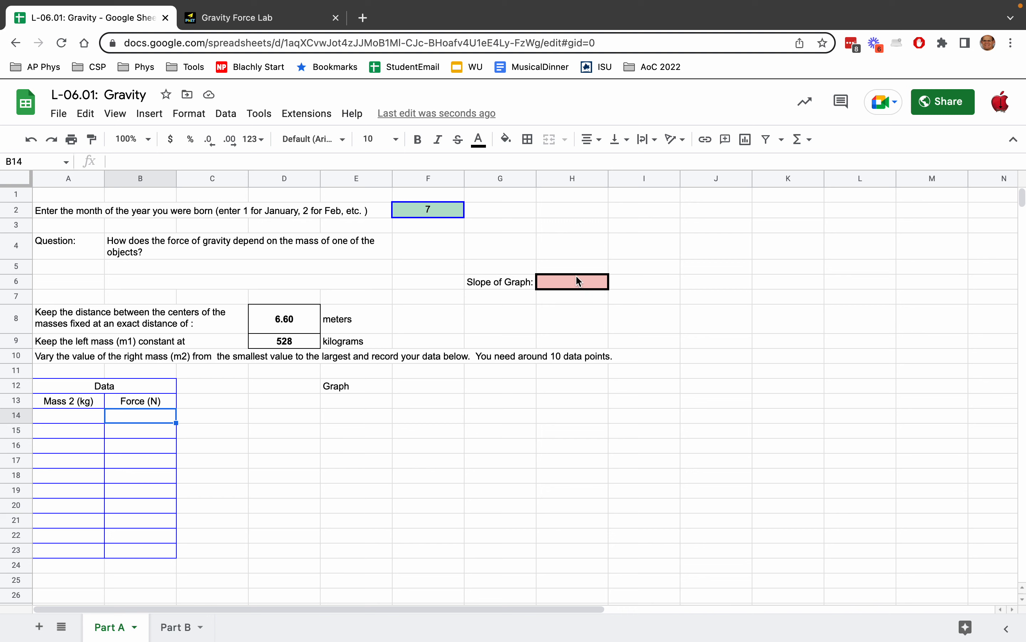
click(569, 285)
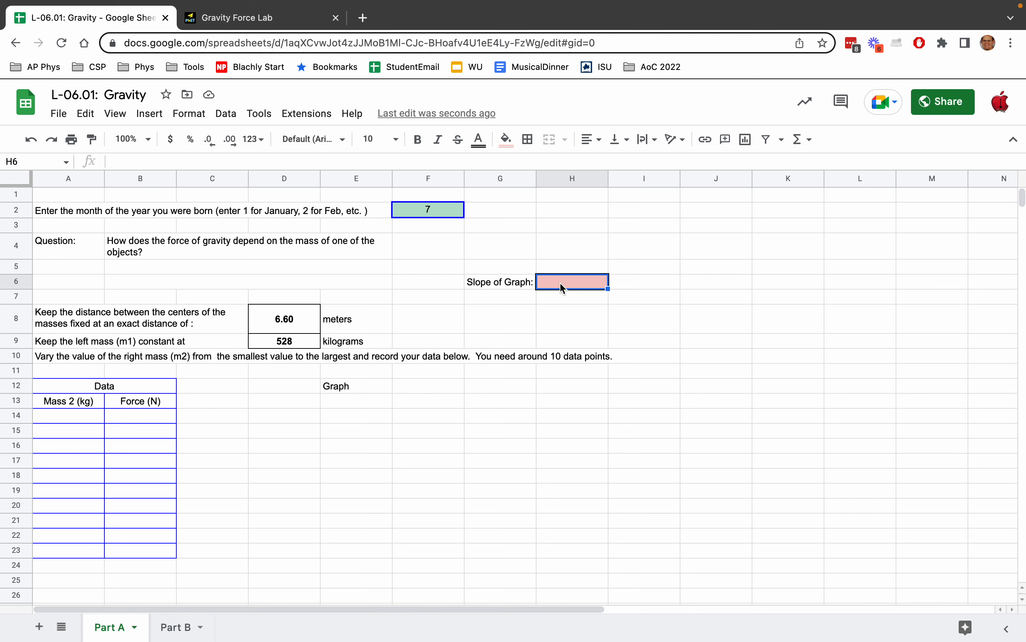
mouse_move(681, 6)
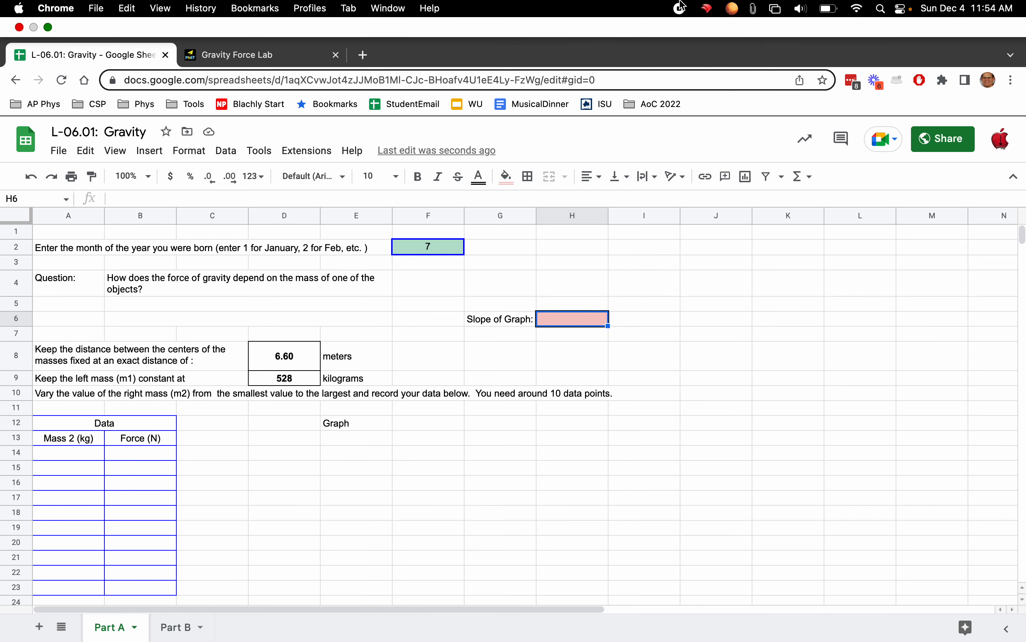